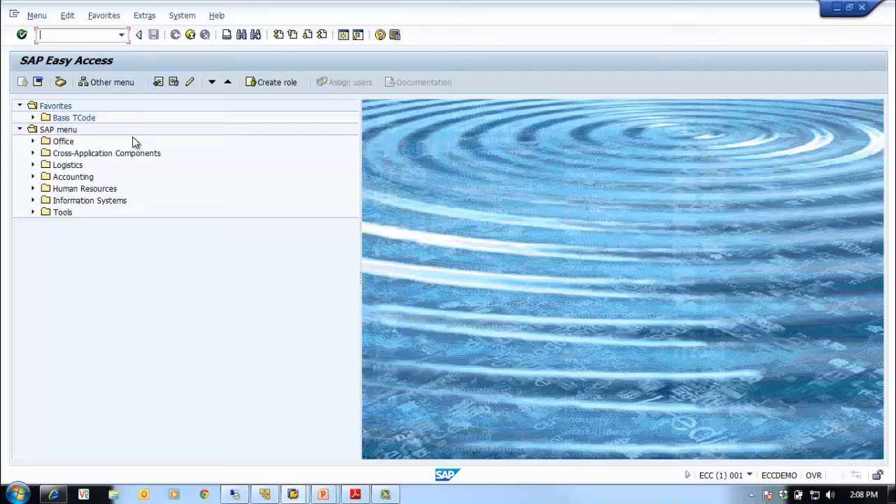
Open the Function Builder with transaction SE37 and start a test of function module RFC_READ_TABLE.
text(se37)
key(Return)
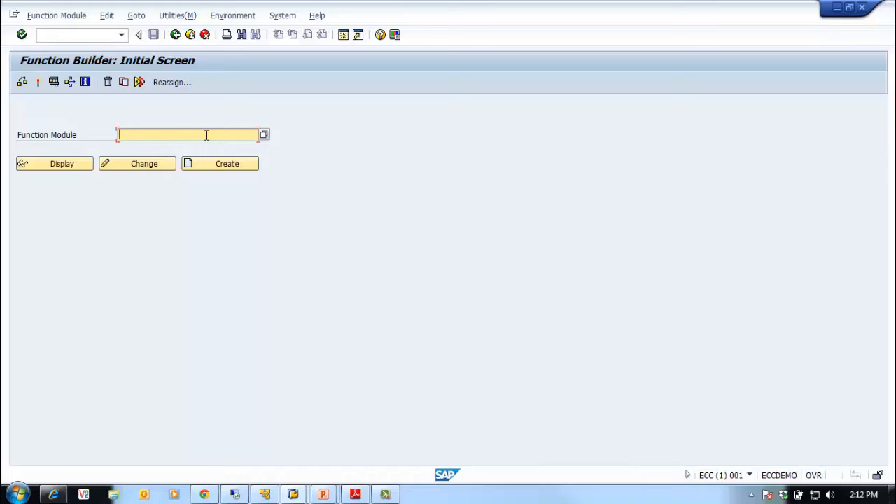
text(RFC_READ_TABLE)
click(55, 83)
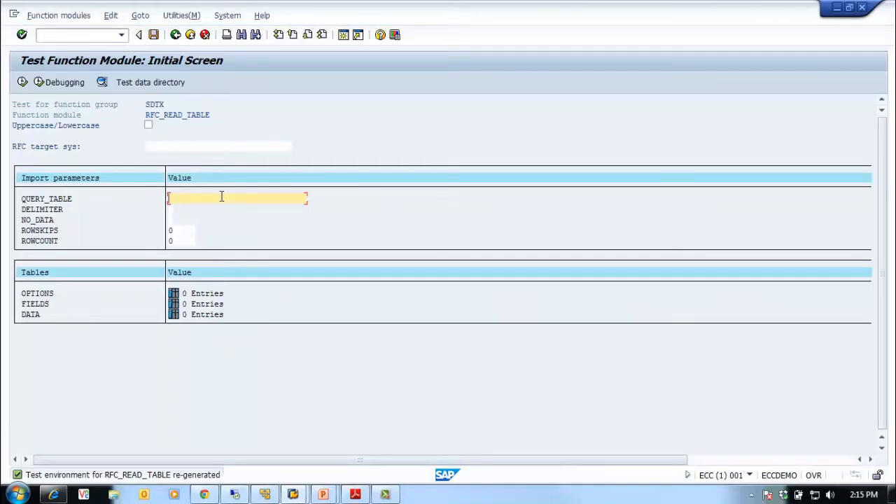
Set the QUERY_TABLE import parameter to usr02, leaving the RFC target system empty.
click(173, 148)
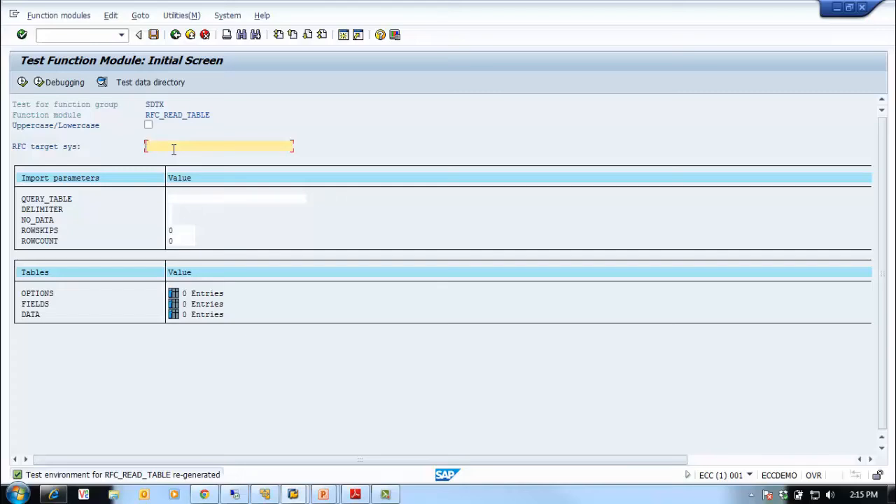
click(210, 199)
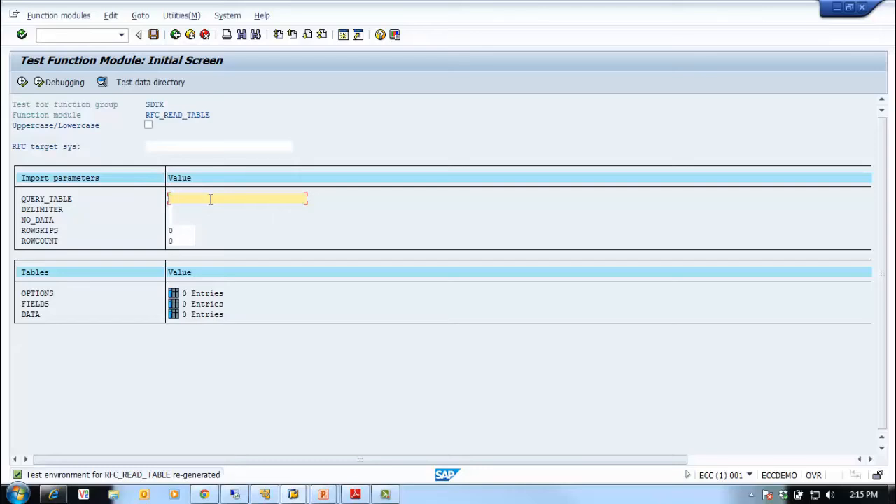
text(usr02)
drag(210, 199, 152, 193)
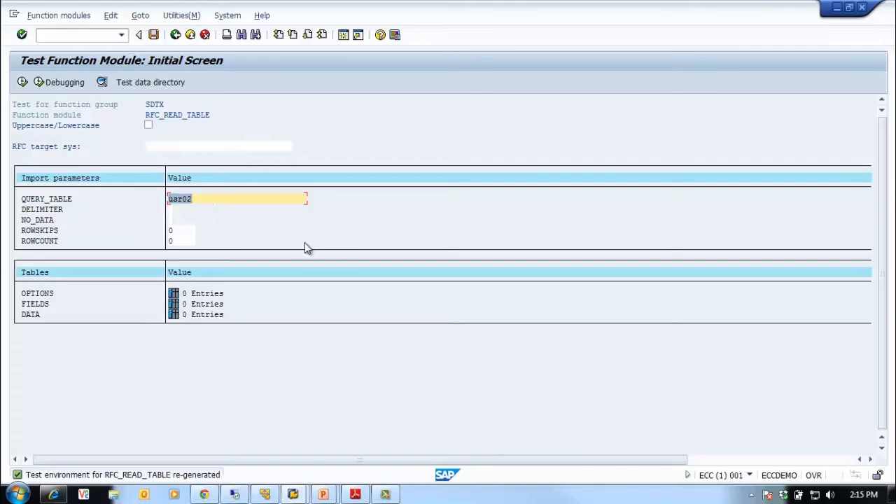
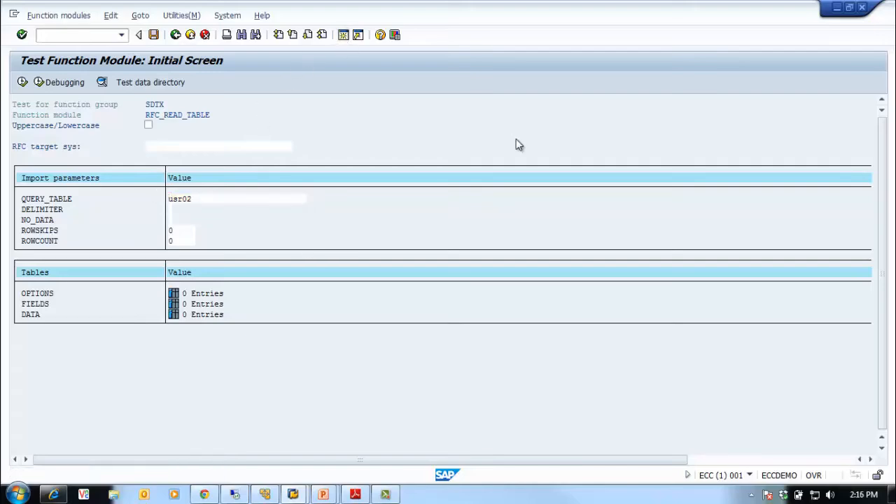
Display the entries of table USR02 with transaction SE16 in a separate session, and close that session.
key(ctrl+n)
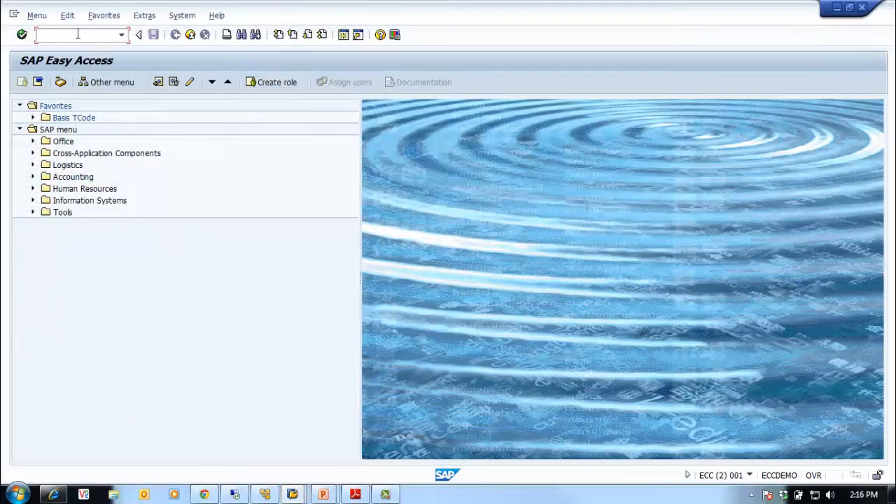
text(se16)
key(Return)
text(usr02)
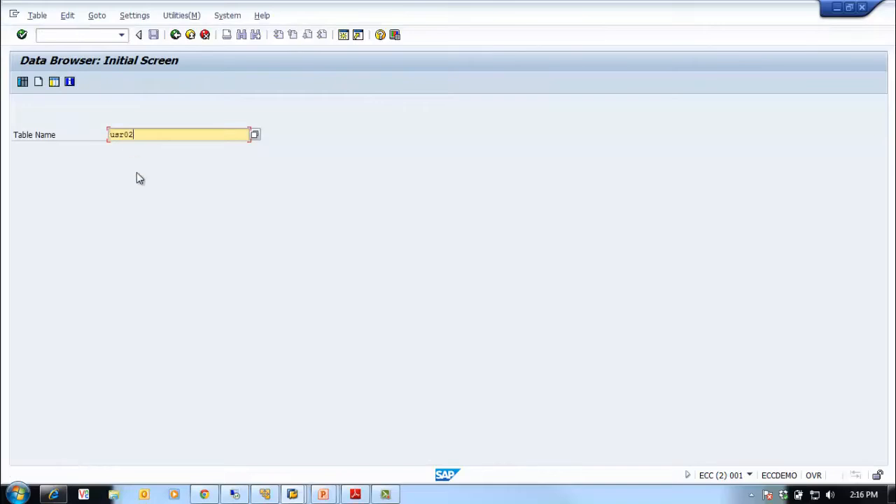
click(22, 82)
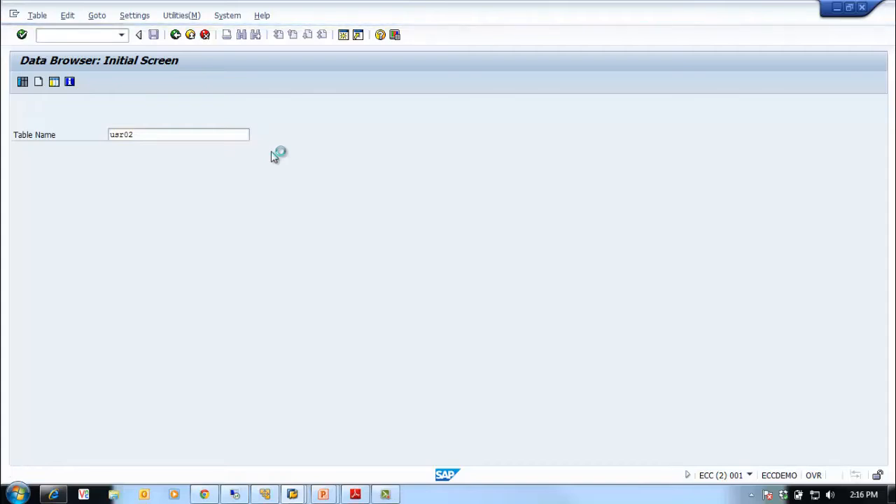
click(23, 81)
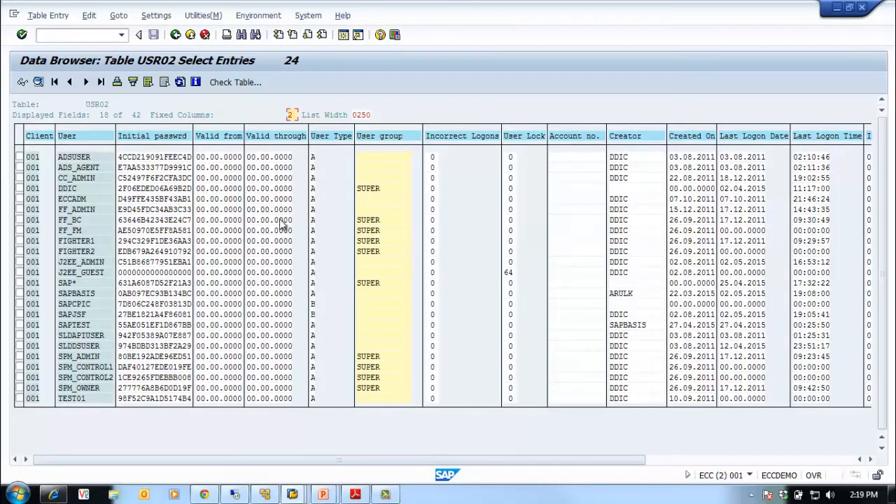
click(863, 8)
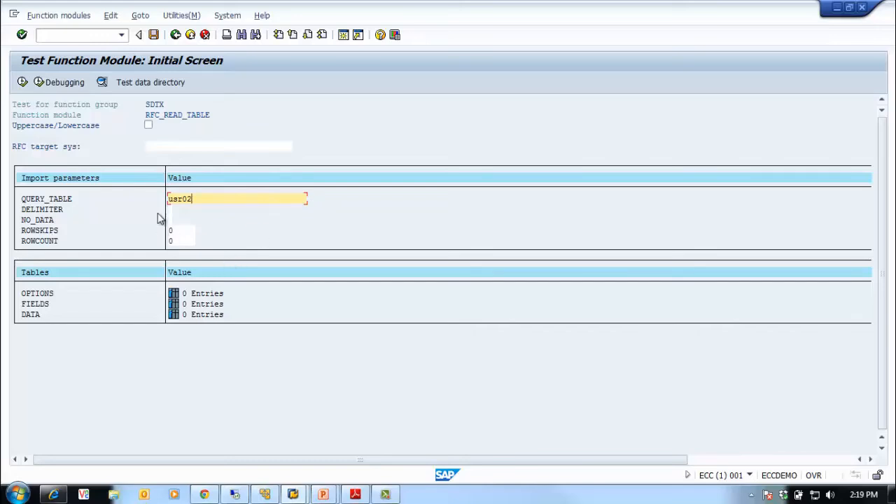
Execute the RFC_READ_TABLE test, view the resulting DATA entries, and return to the test's initial screen.
click(22, 82)
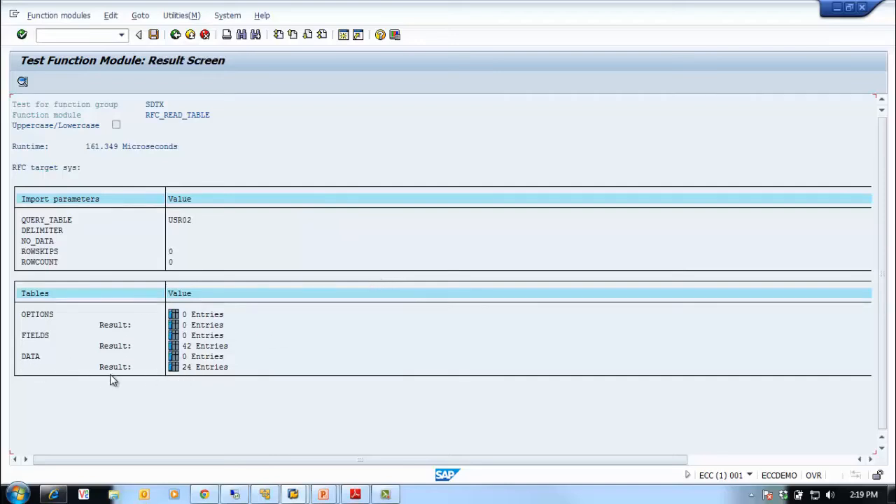
click(174, 368)
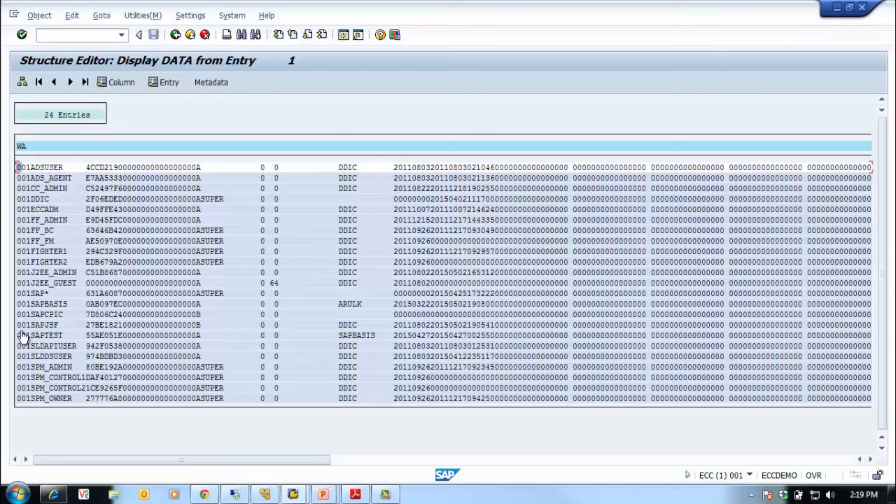
click(175, 35)
click(175, 34)
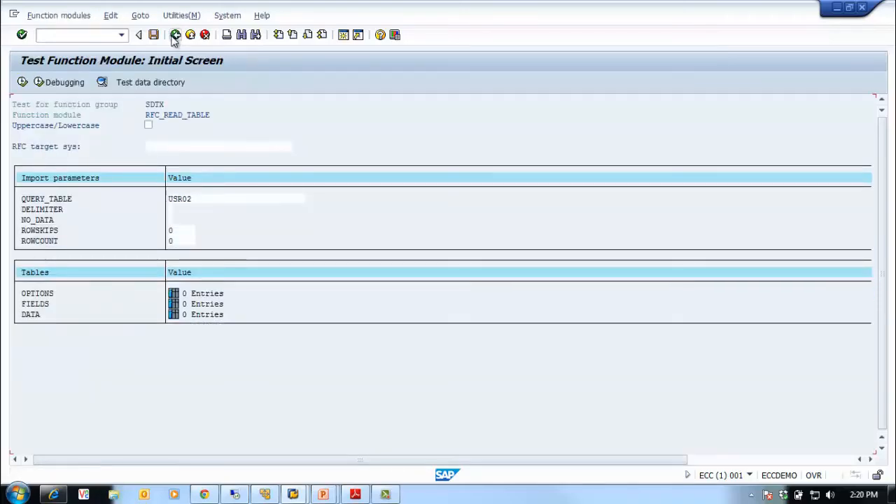
Switch to SAP Logon, open the 03 ECQ - SAP ECC DEV system, and bring its session window forward.
click(203, 145)
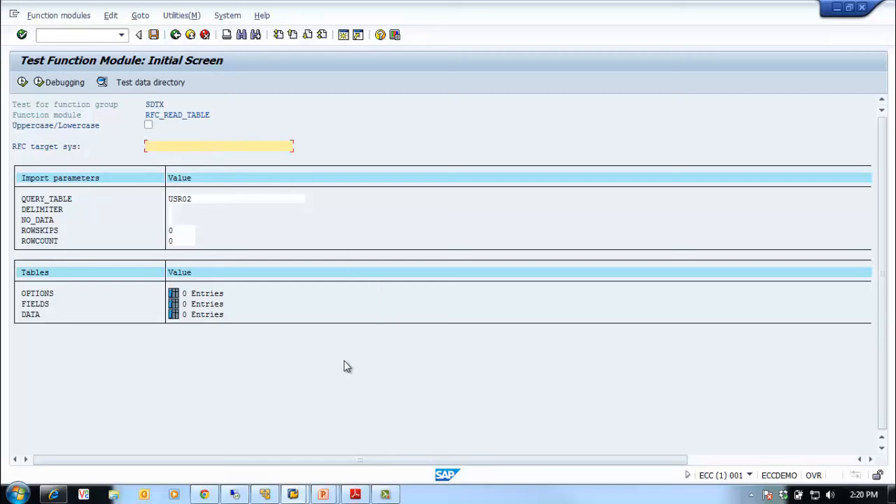
click(292, 494)
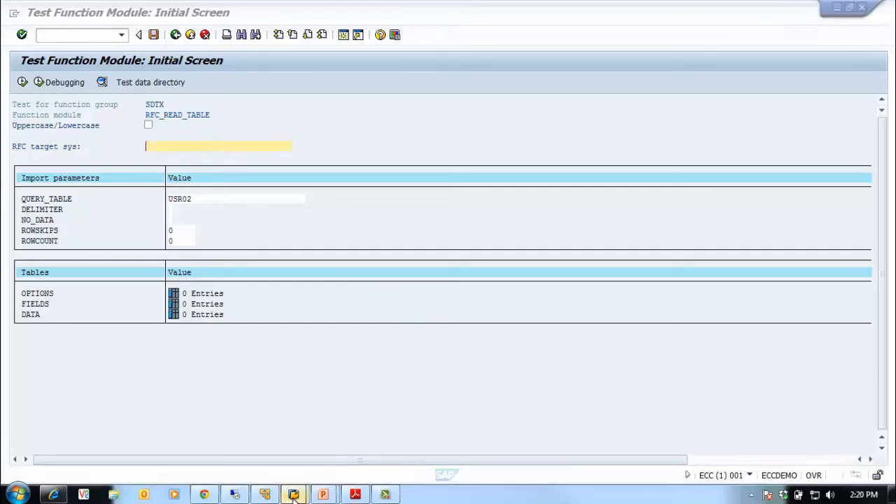
click(241, 442)
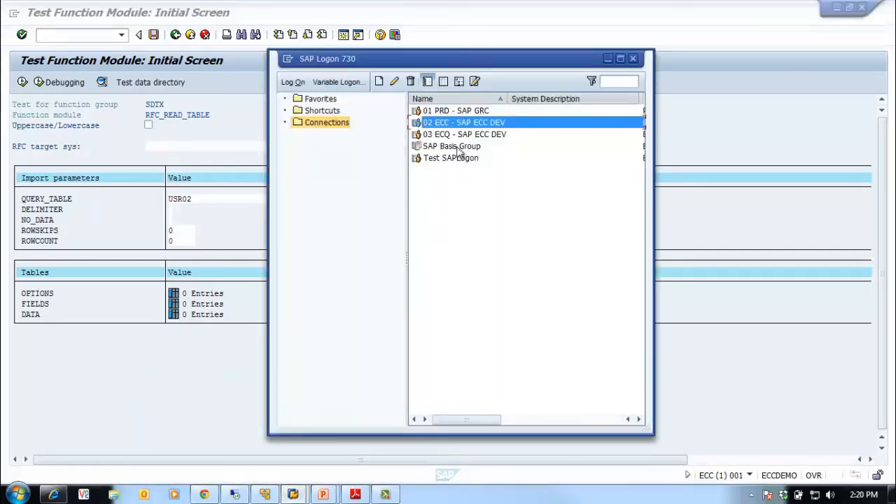
click(479, 134)
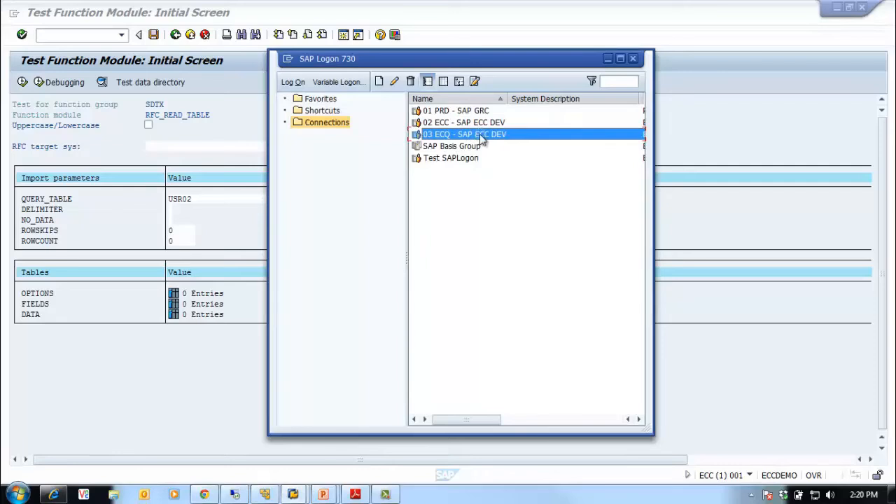
double_click(481, 136)
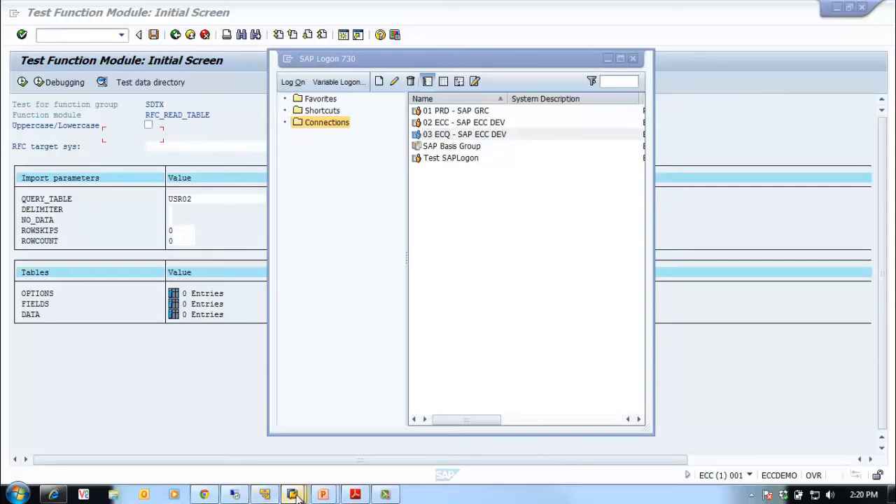
mouse_move(298, 494)
click(505, 388)
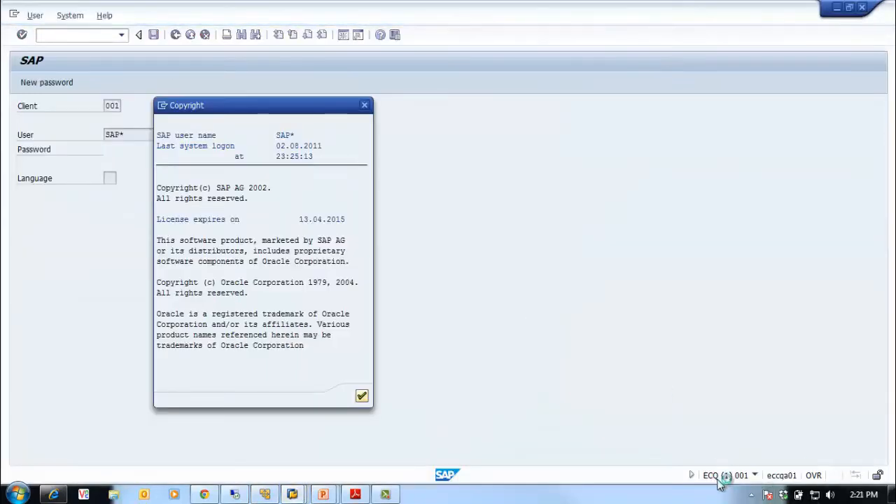
Return to the ECC session, review the ABAP connections in transaction SM59, and go back to SAP Easy Access.
mouse_move(306, 495)
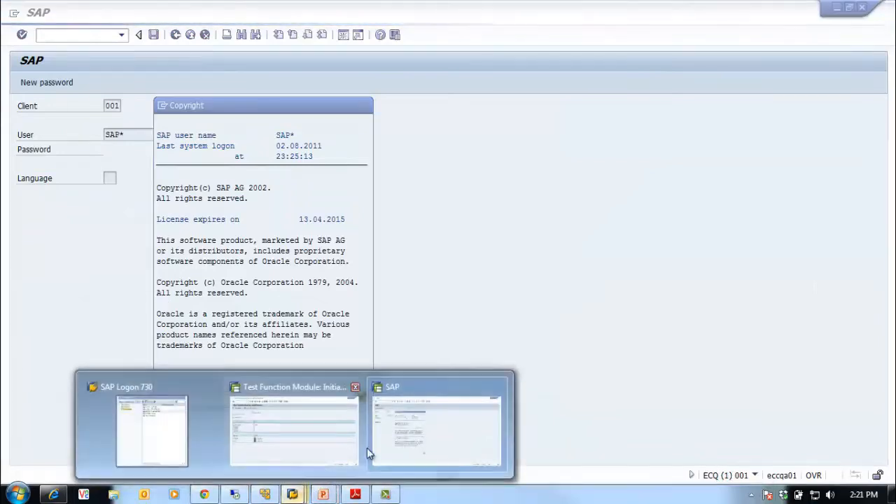
click(329, 426)
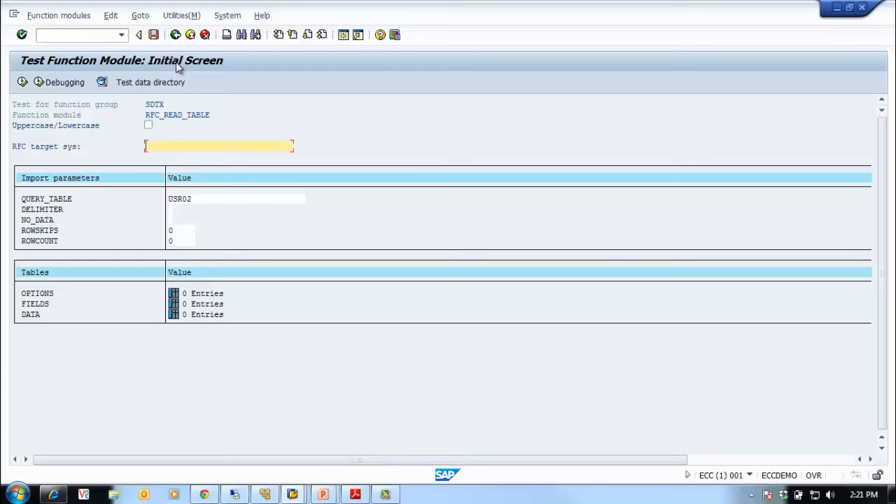
click(176, 35)
click(175, 35)
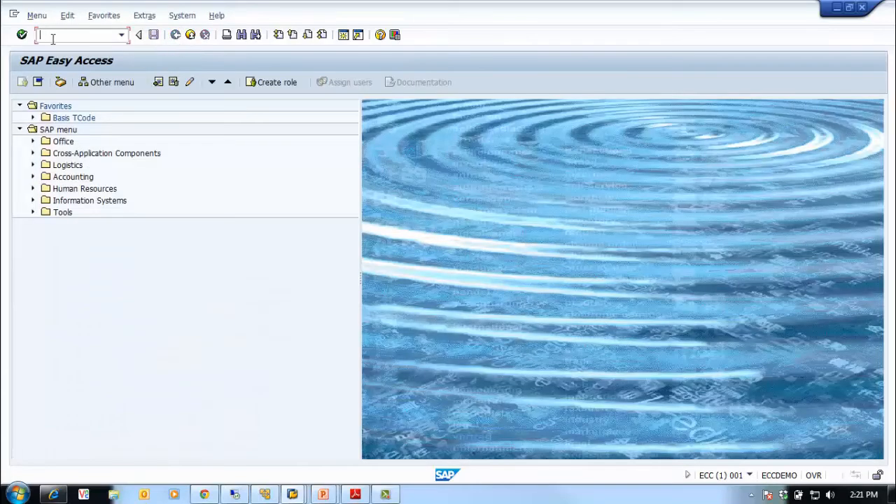
text(SM59)
key(Return)
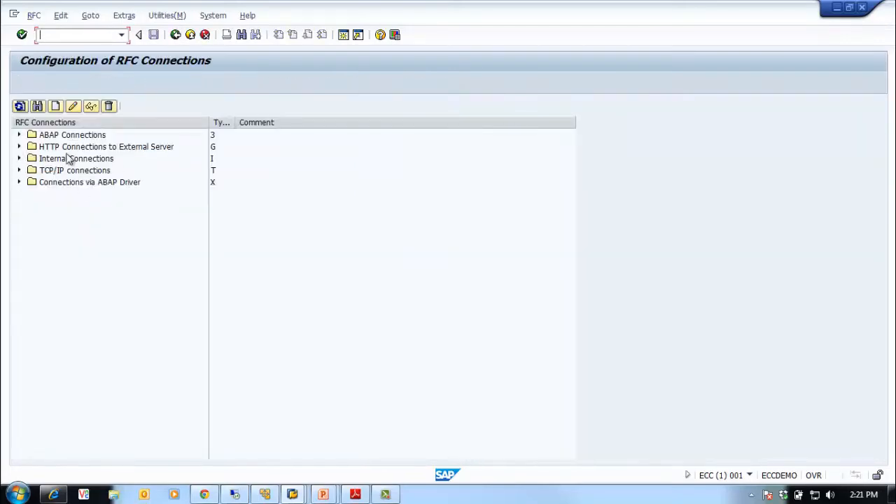
click(19, 134)
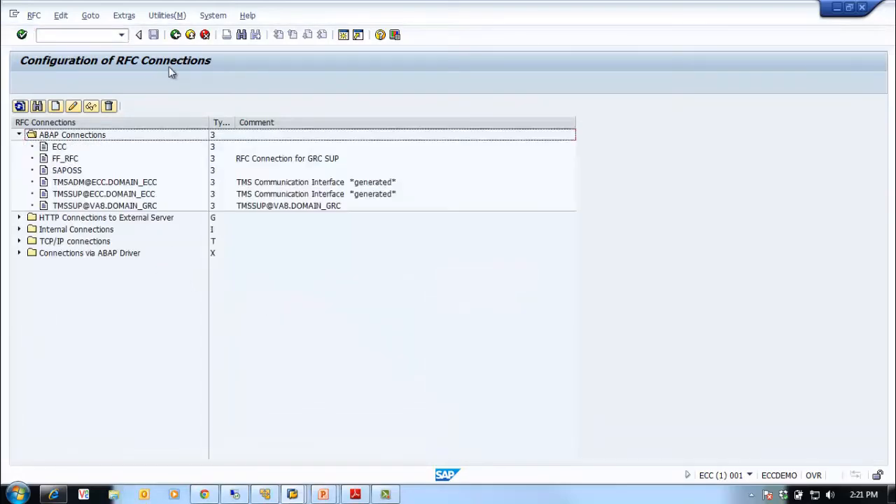
click(174, 34)
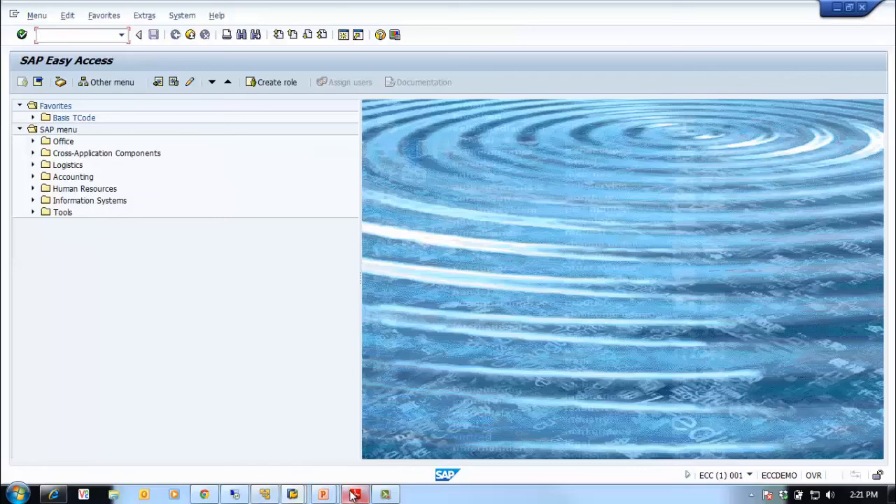
Locate and open SE37 under Tools, ABAP Workbench, Development in the SAP menu, return, and collapse Development.
mouse_move(355, 496)
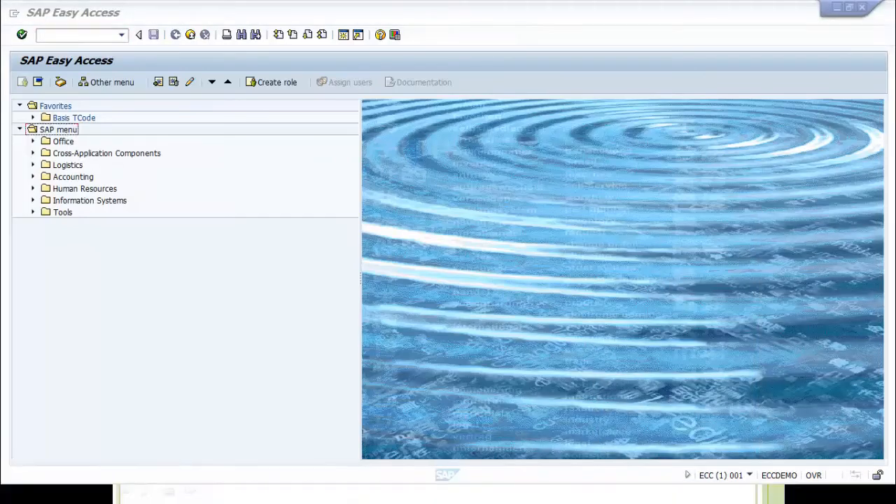
click(130, 273)
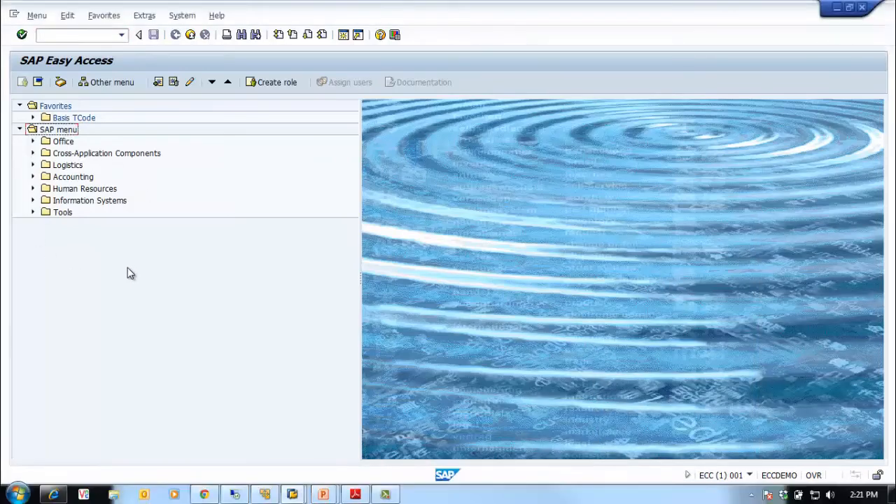
click(32, 213)
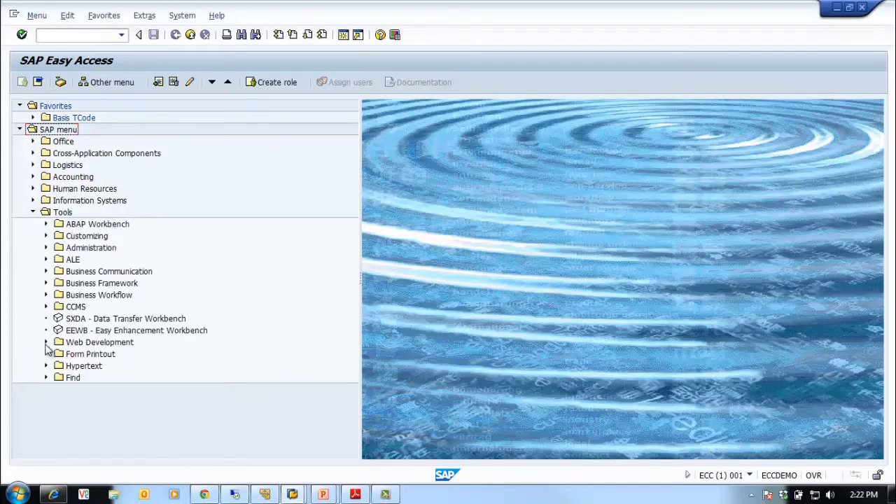
click(46, 225)
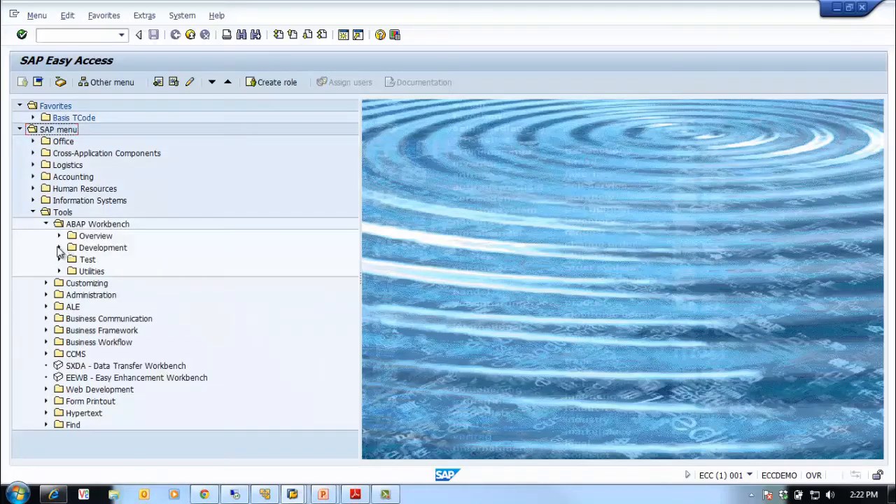
click(59, 248)
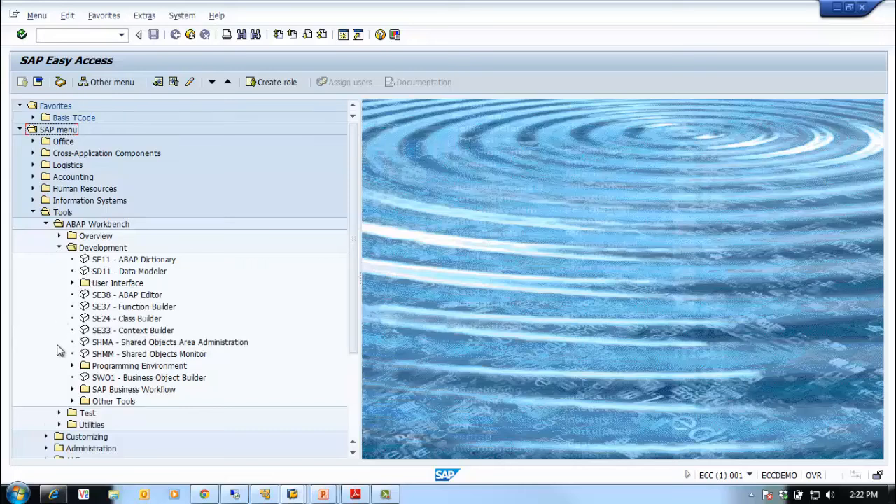
click(112, 307)
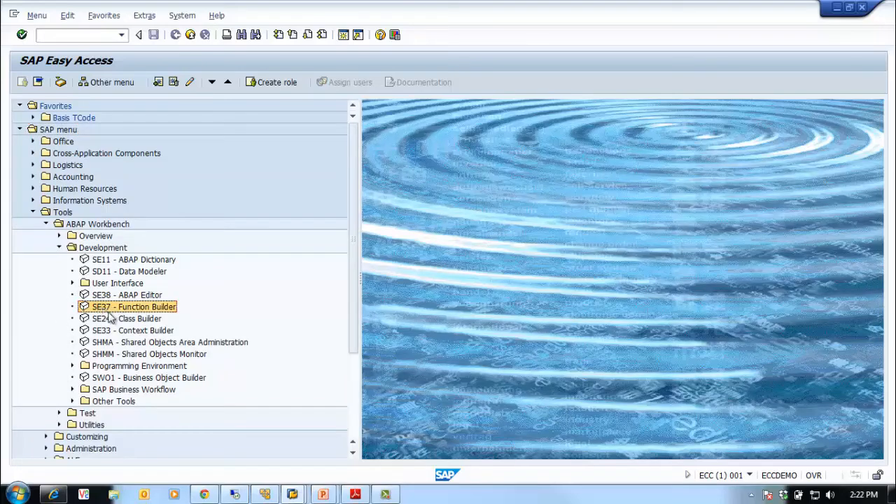
double_click(112, 311)
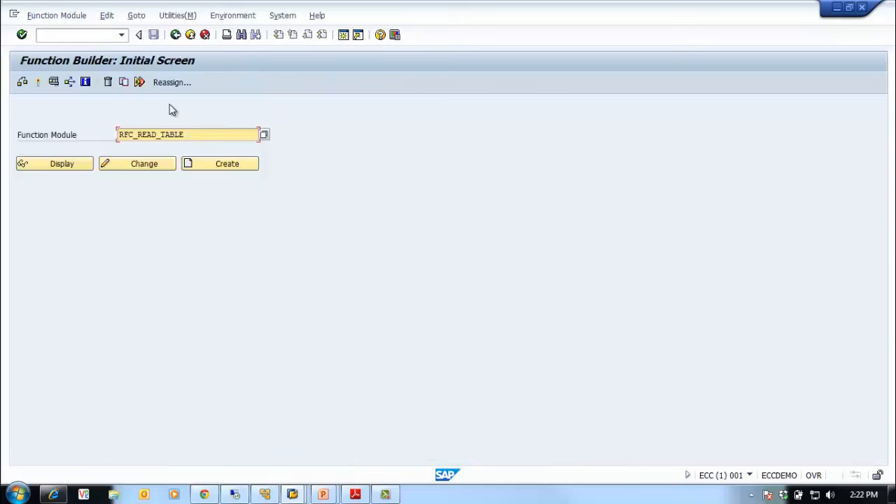
click(175, 35)
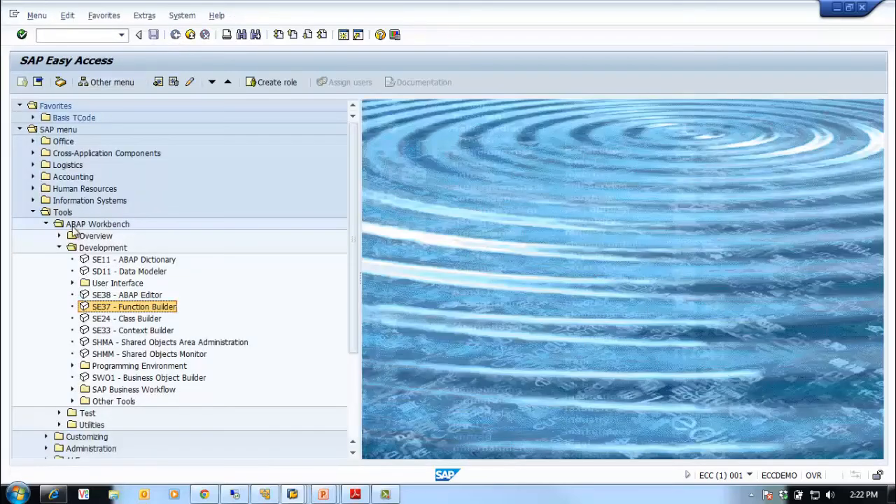
click(60, 248)
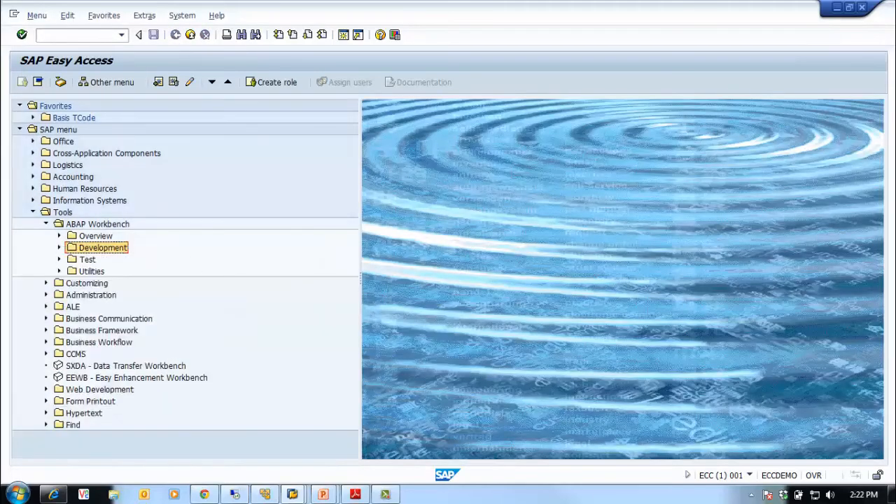
Collapse ABAP Workbench and expand Administration, Administration, Network under Tools in the SAP menu tree.
key(alt+Tab)
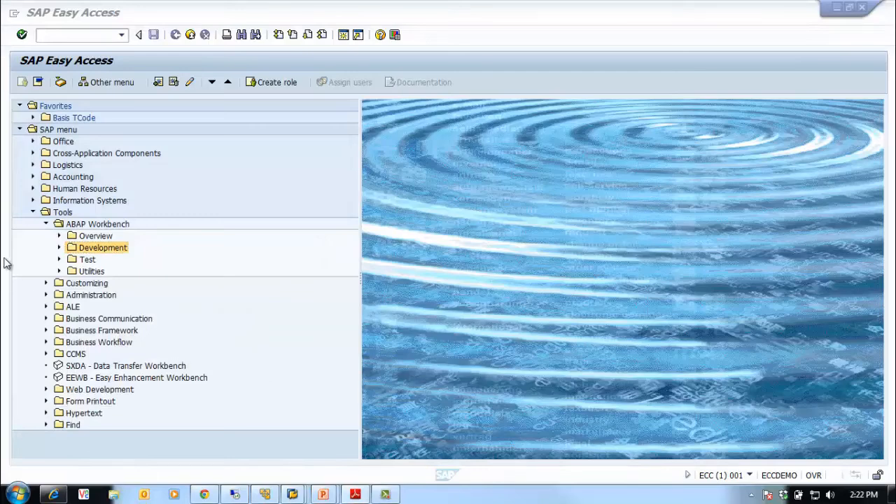
click(47, 224)
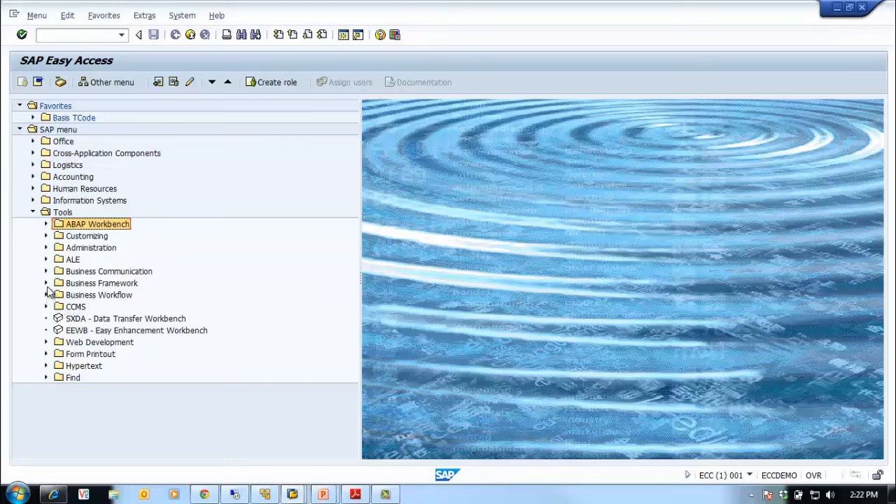
click(46, 248)
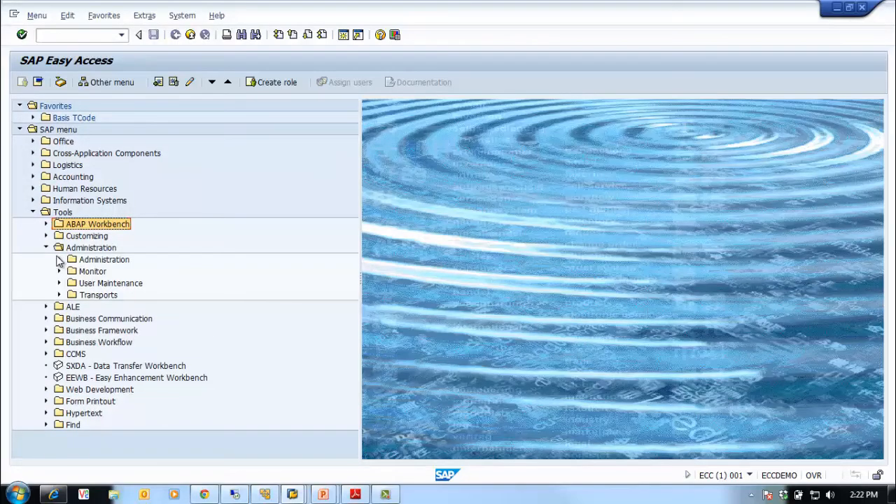
click(59, 260)
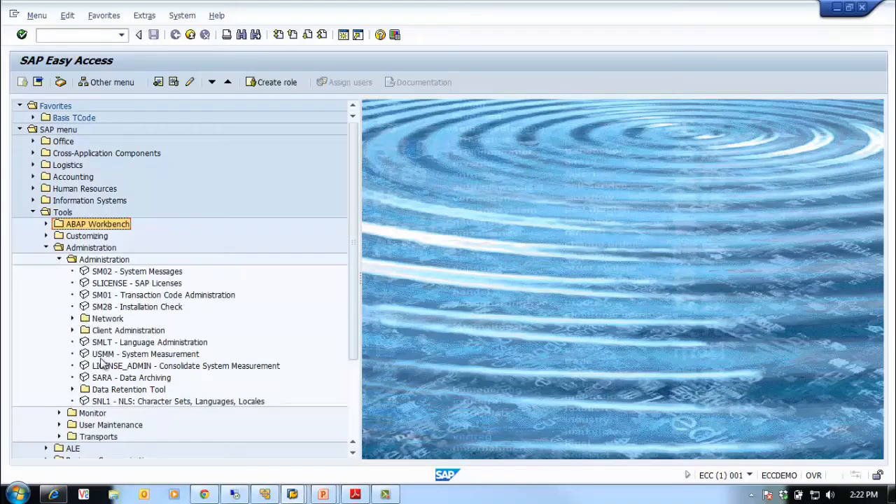
click(72, 319)
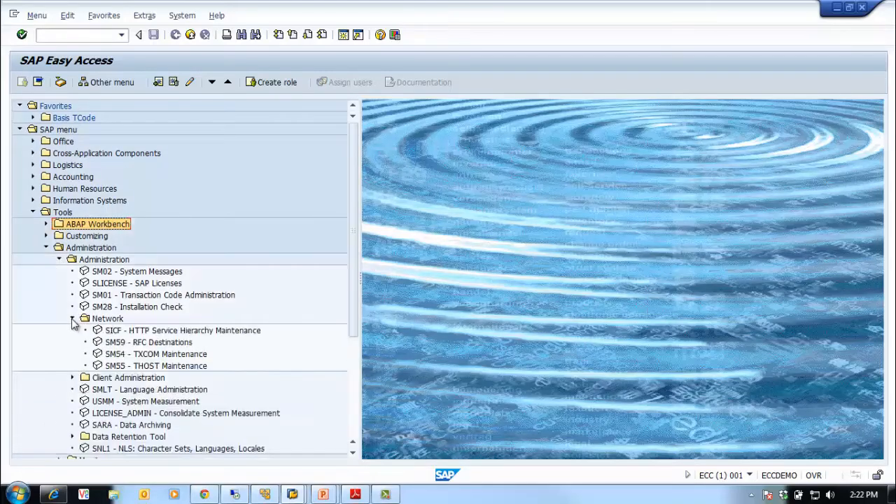
Open SM59 - RFC Destinations from the Network folder, return to SAP Easy Access, and collapse Network.
click(143, 342)
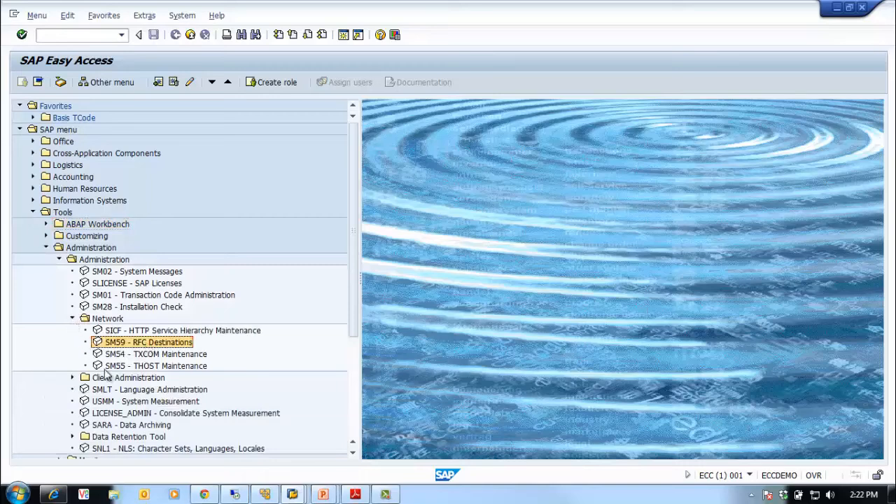
double_click(123, 342)
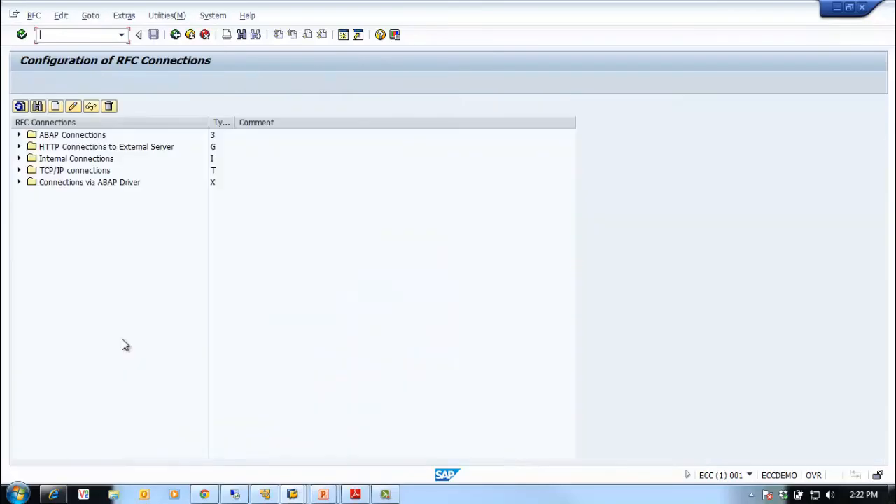
click(177, 35)
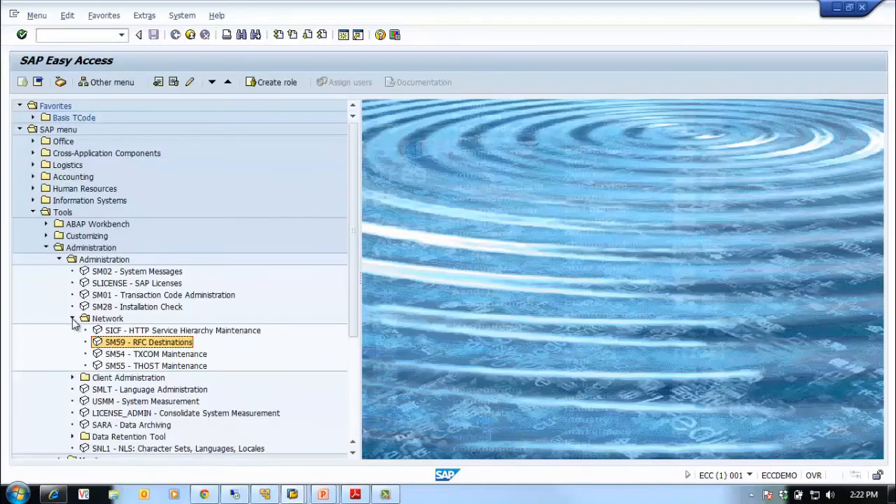
click(73, 319)
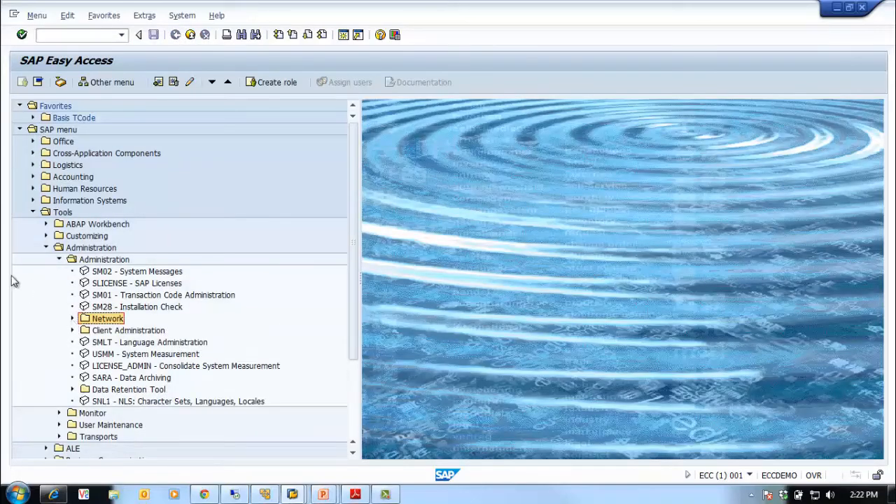